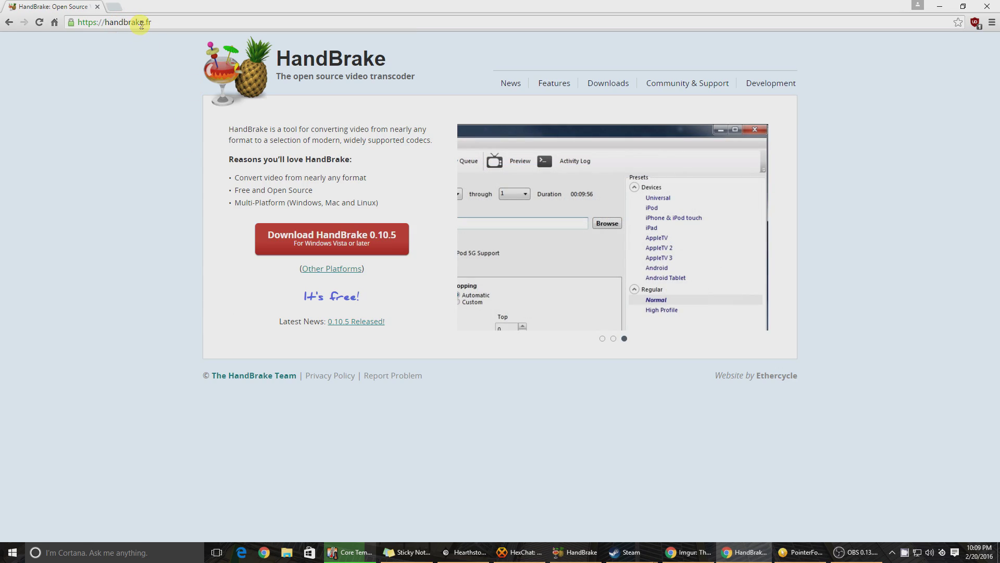
Step: Close the full-screen Chrome window and move the HandBrake window into view
left_click_drag(665, 17, 438, 192)
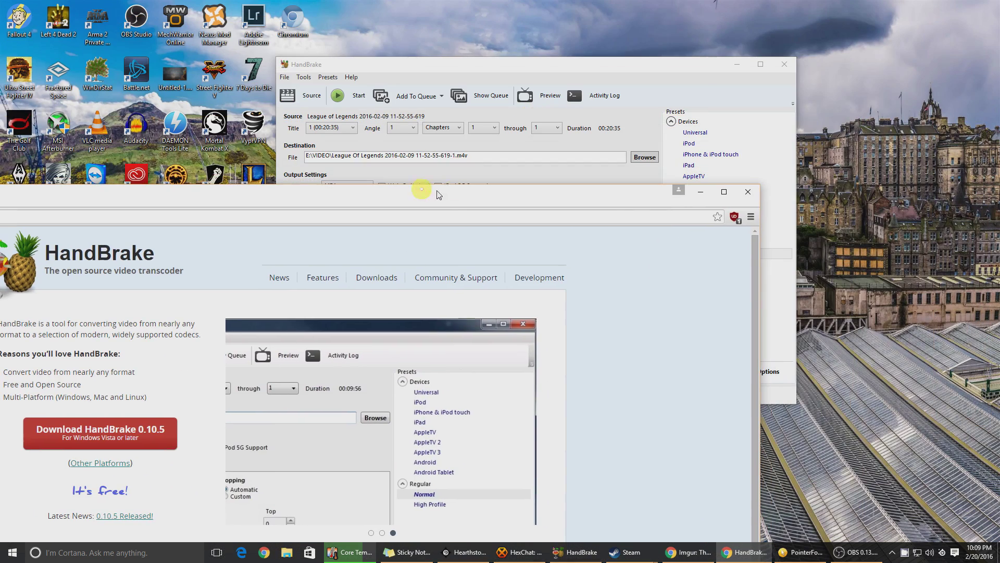
left_click(753, 193)
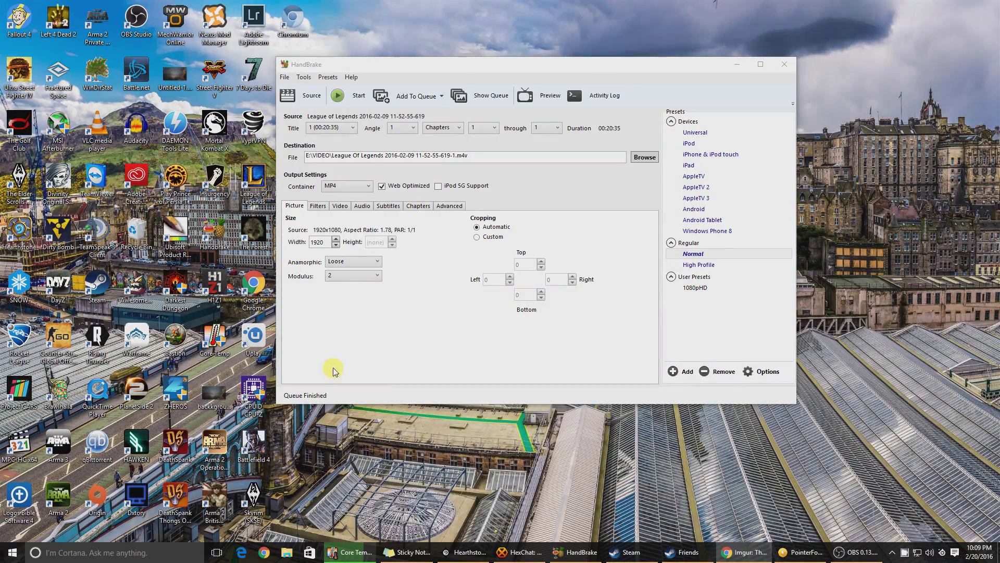
left_click_drag(330, 65, 361, 86)
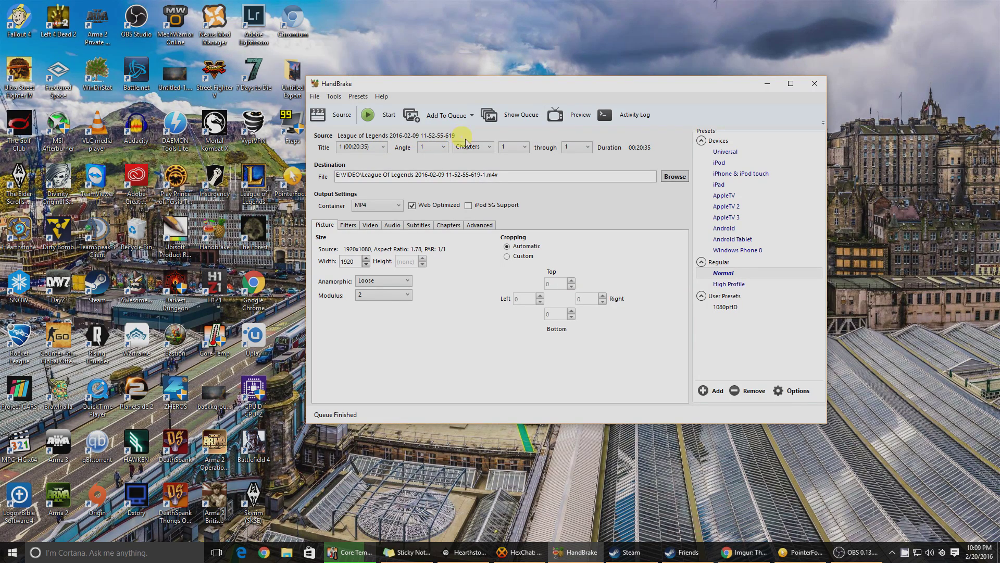
Step: Pick File as the source and navigate the Open dialog into the VIDEO\LEAGUEOFLEGENDS folder
left_click(334, 115)
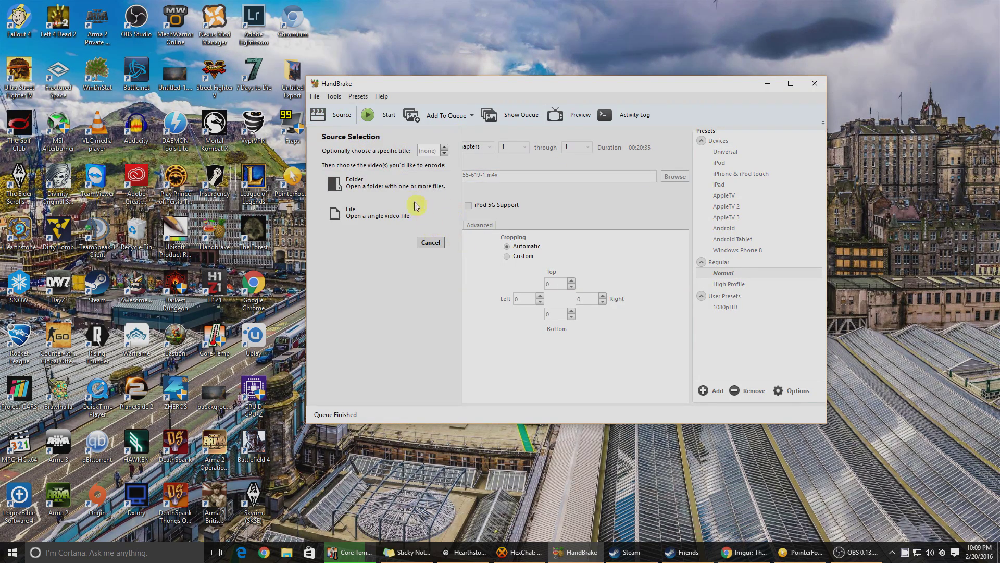
left_click(397, 212)
scroll(380, 409, "down", 4)
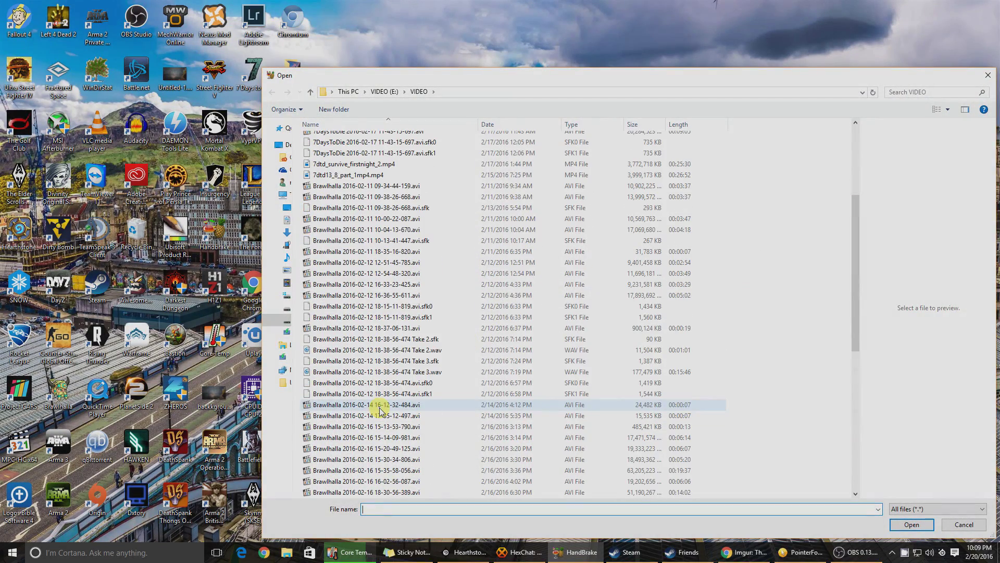
type("l")
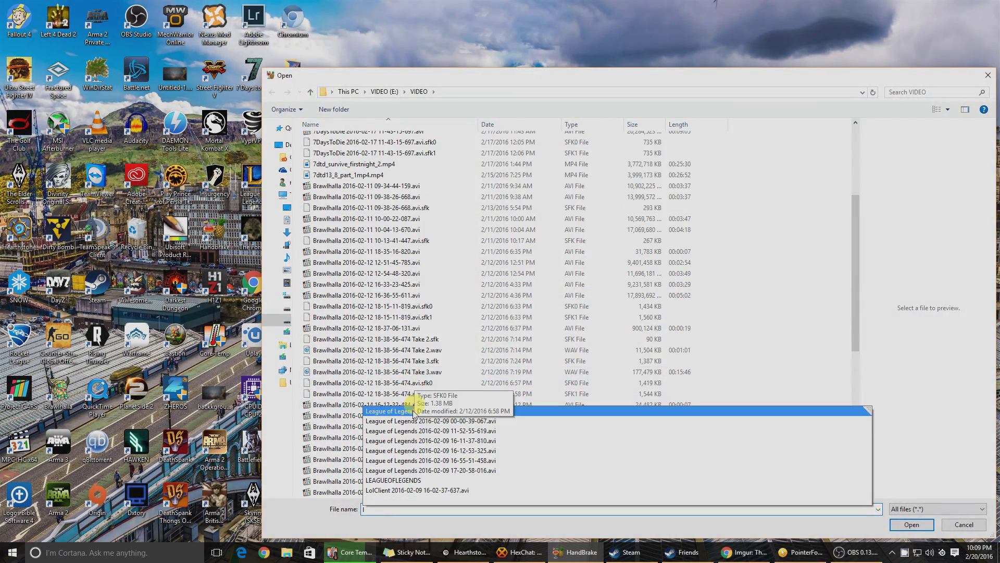
left_click(458, 426)
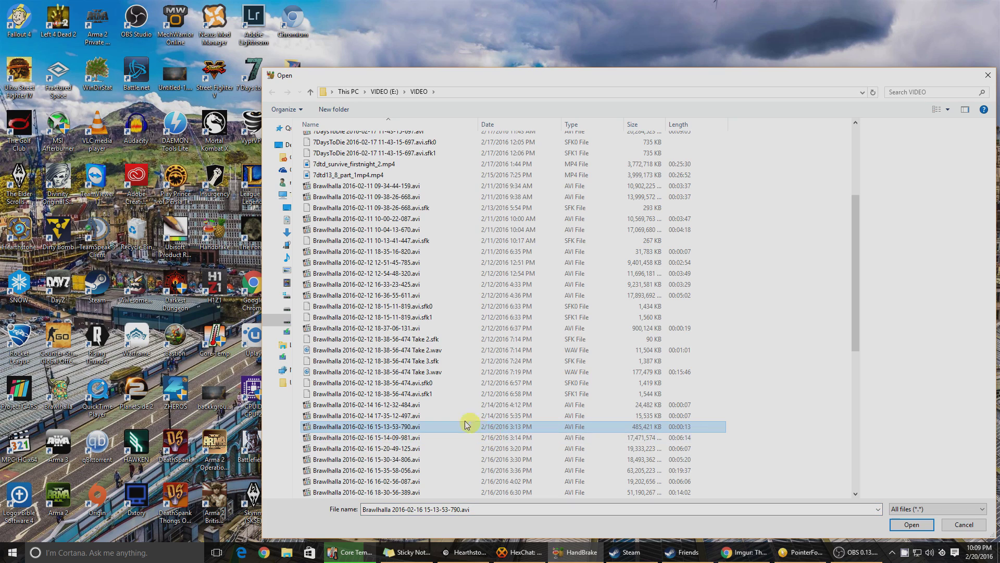
scroll(443, 412, "down", 4)
scroll(431, 407, "down", 6)
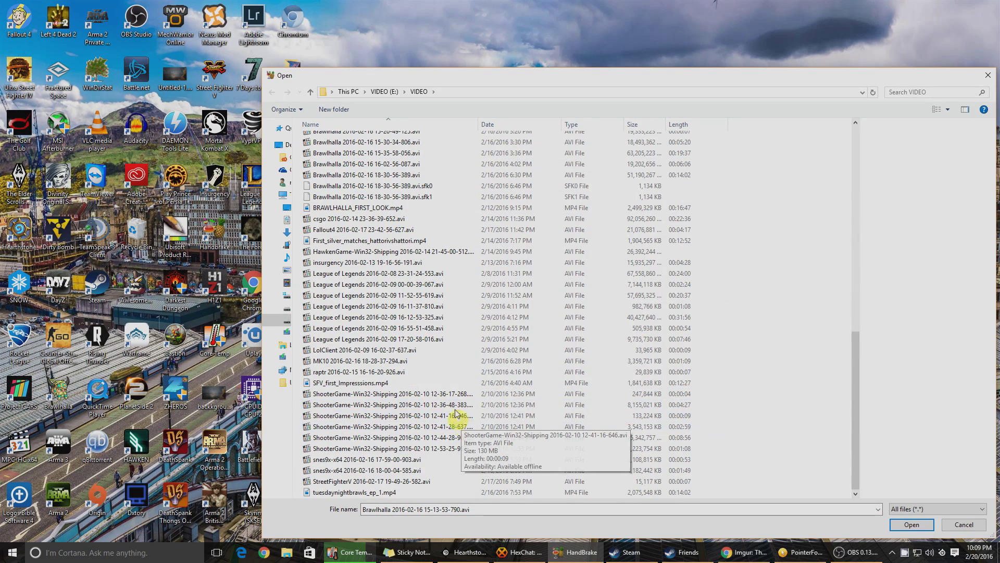
left_click(439, 295)
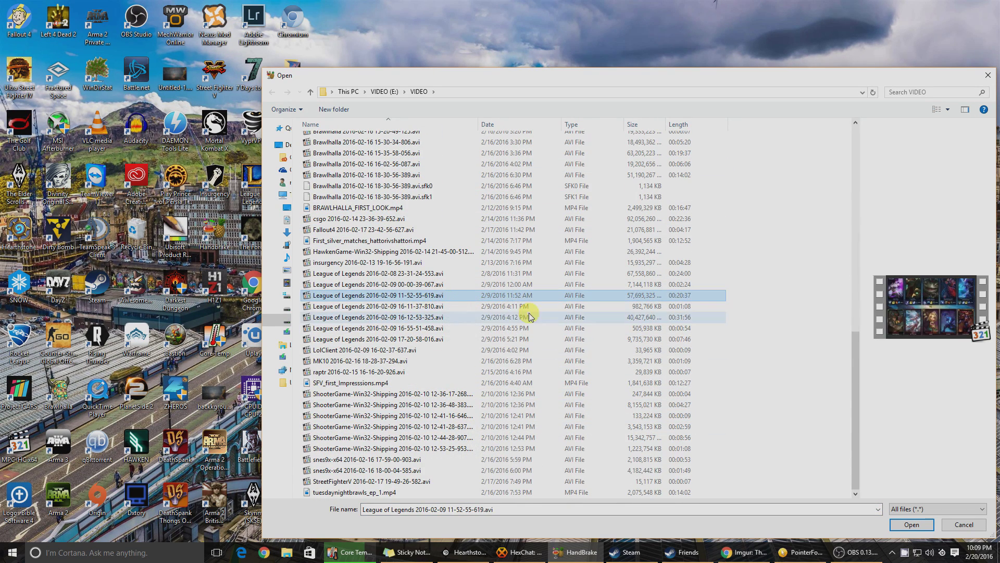
left_click_drag(858, 380, 822, 131)
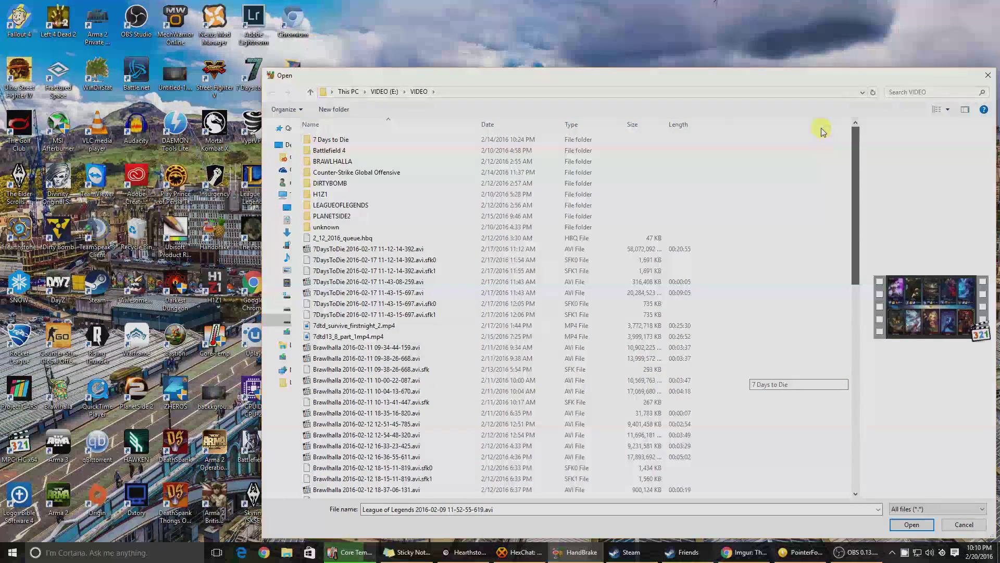
double_click(347, 205)
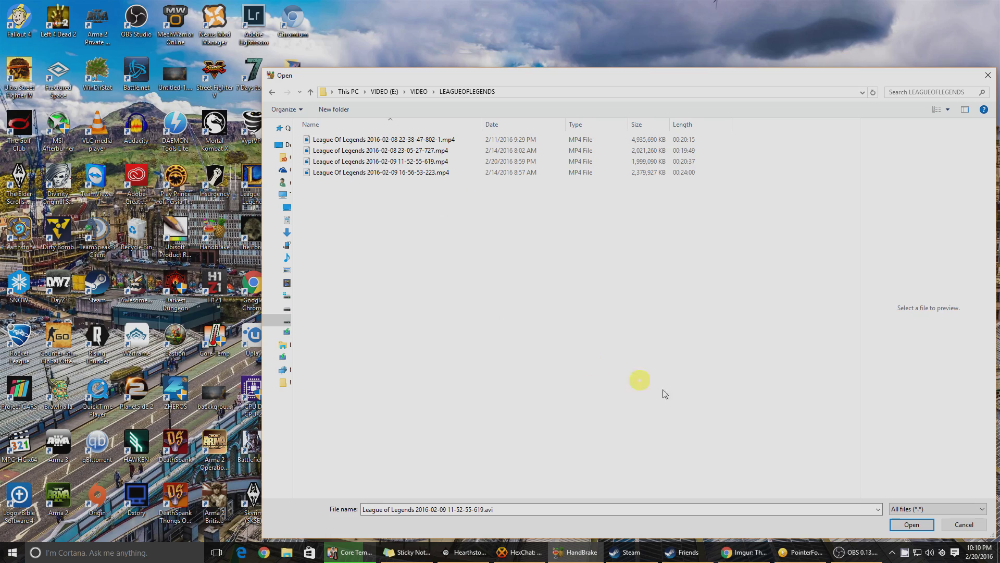
left_click(963, 525)
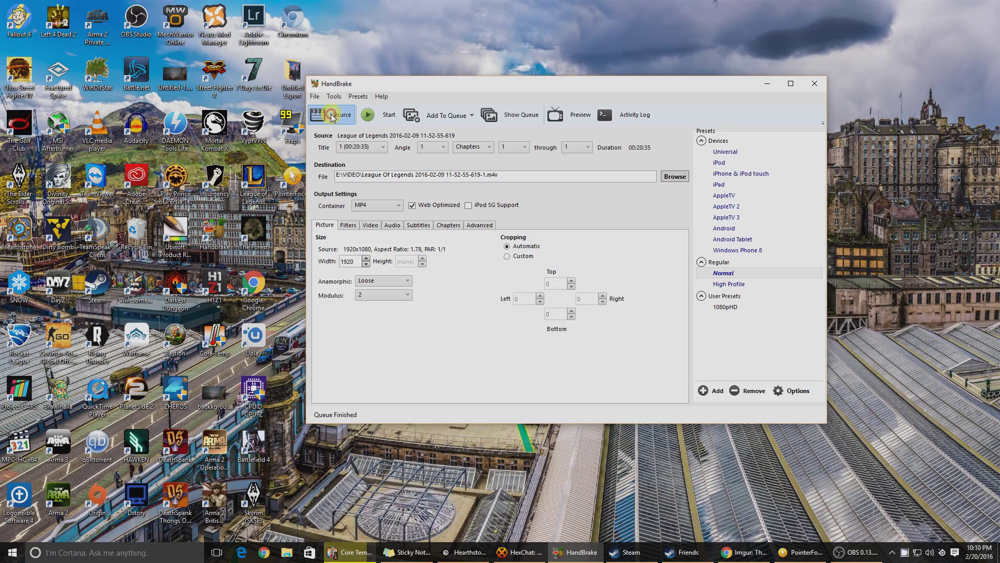
left_click(337, 117)
left_click(384, 215)
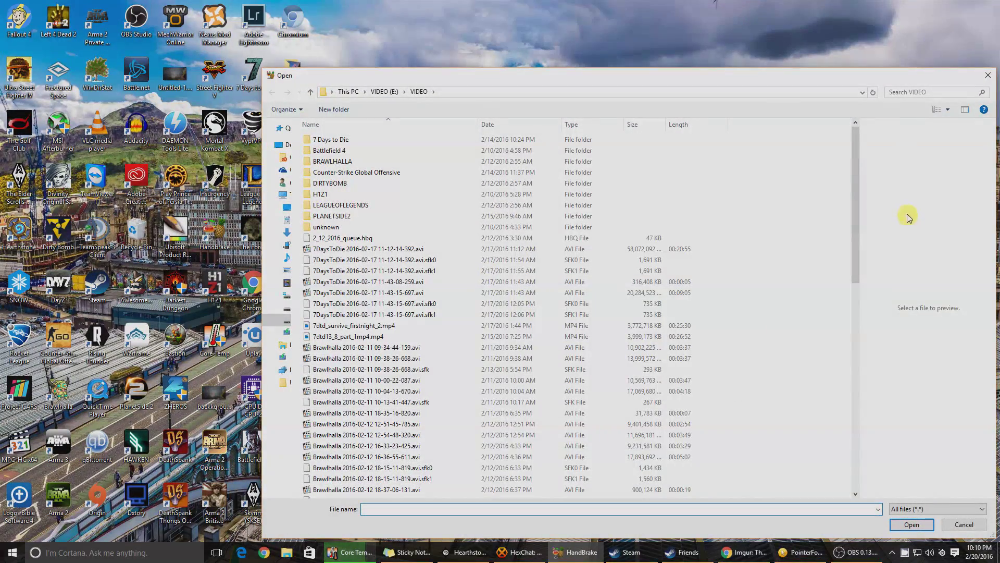
left_click_drag(858, 197, 828, 400)
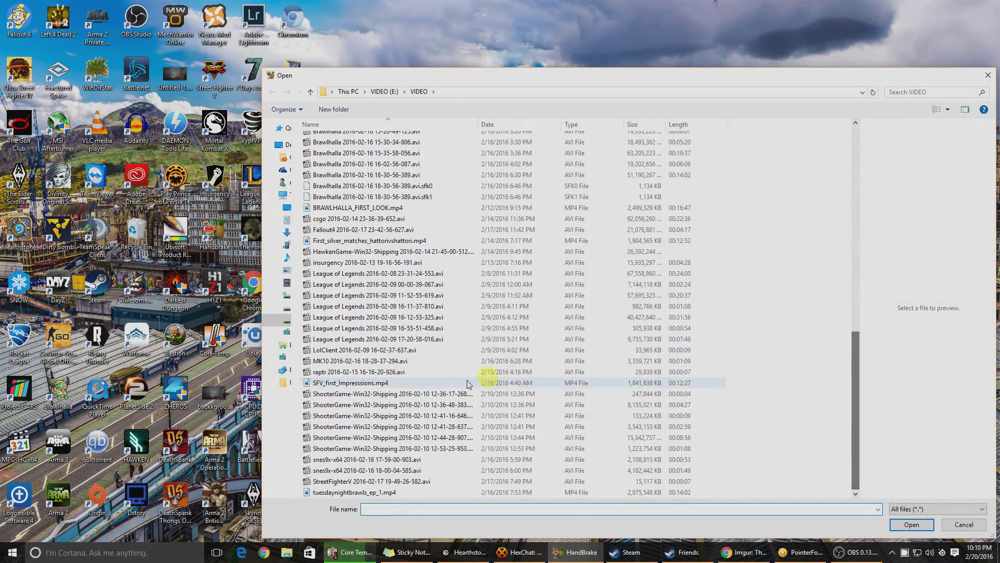
double_click(430, 295)
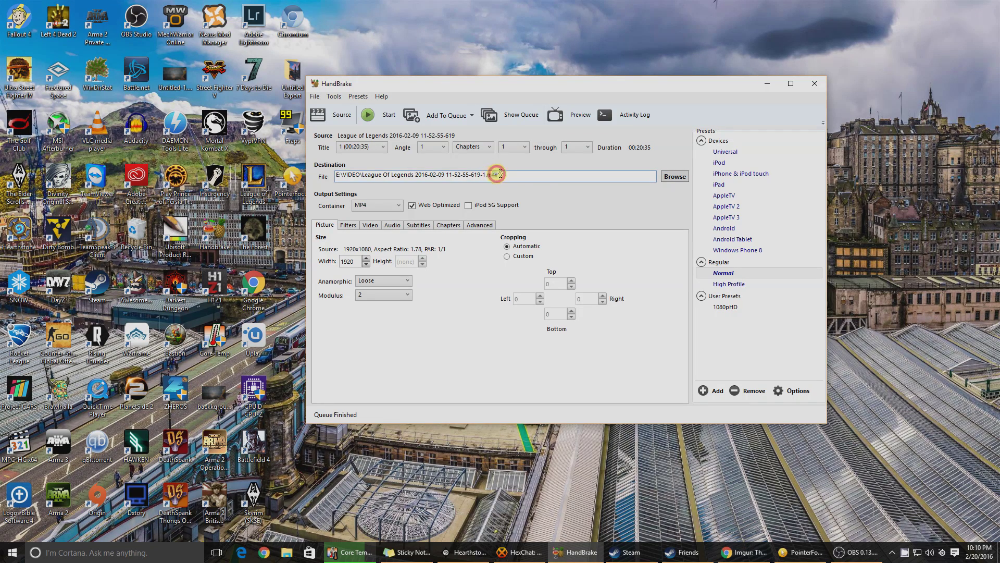
Step: Change the output file extension from .m4v to .mp4 and review the filter settings
left_click_drag(493, 175, 510, 174)
left_click(428, 207)
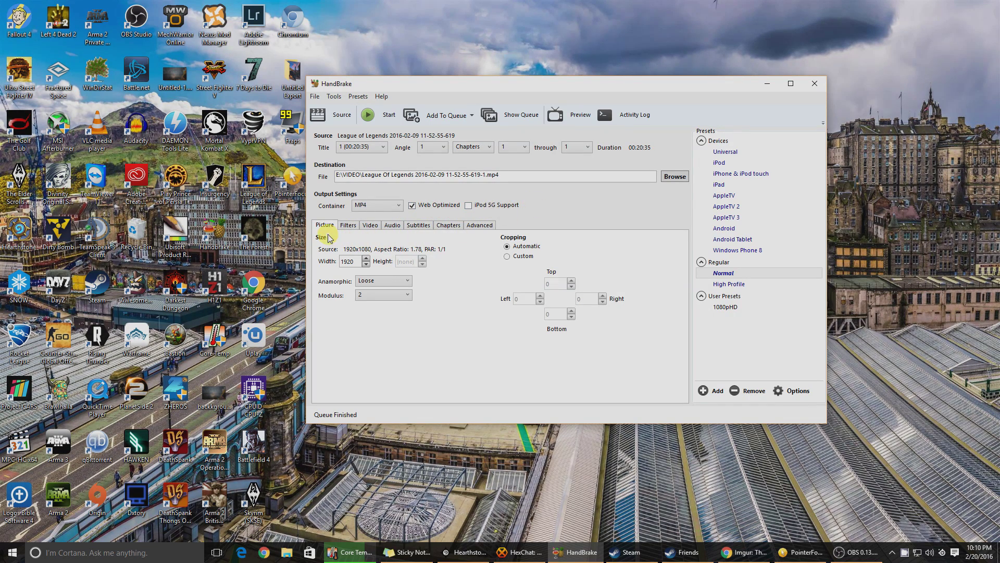
left_click(349, 225)
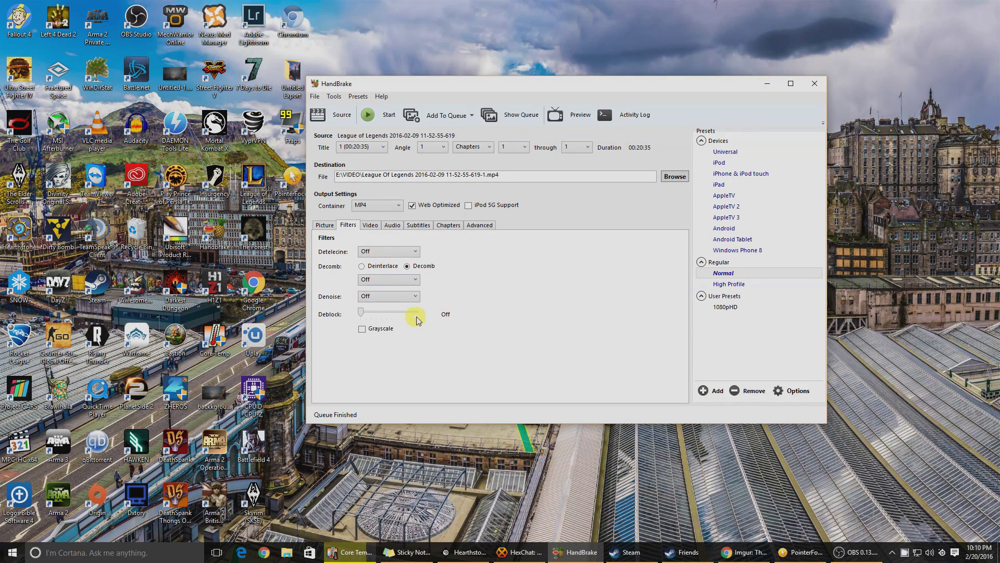
Step: Set the constant quality slider on the Video tab to RF 20
left_click(371, 225)
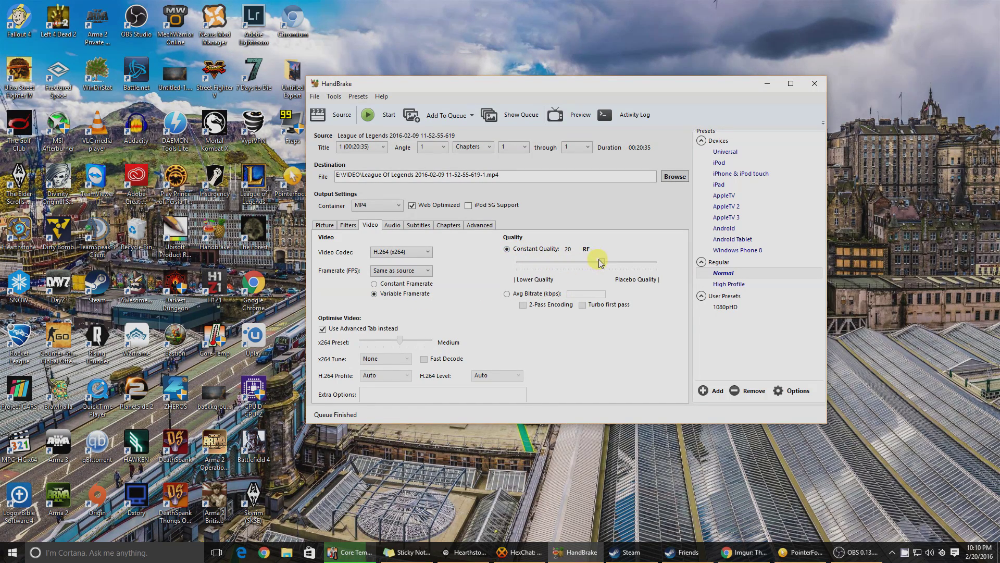
left_click_drag(603, 263, 517, 262)
left_click_drag(517, 262, 608, 268)
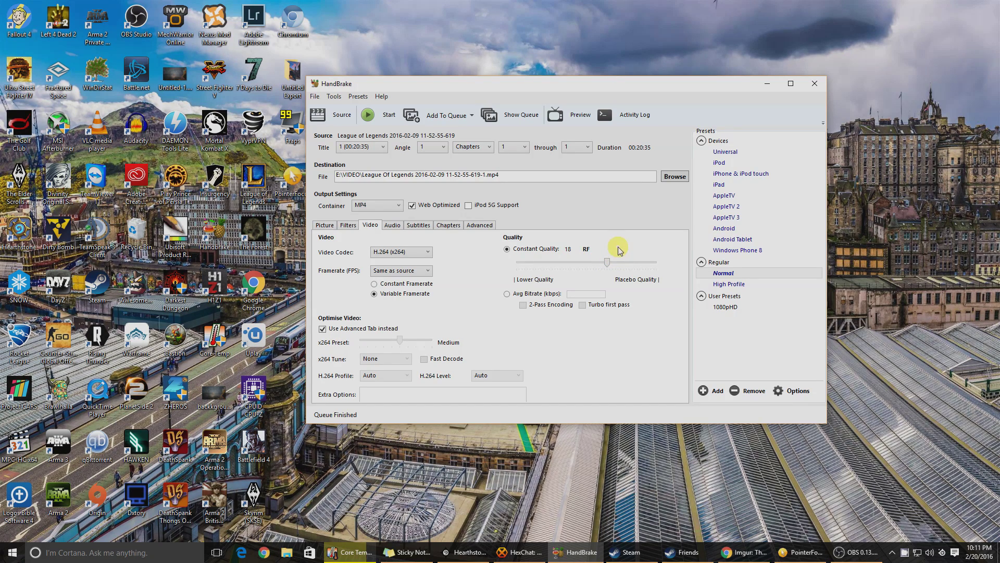
left_click_drag(607, 263, 605, 265)
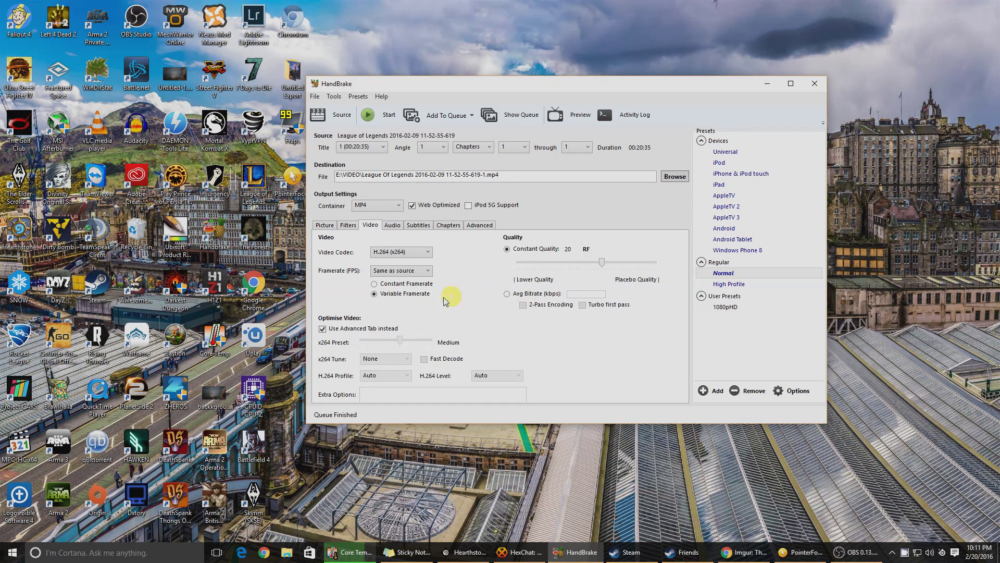
Step: Leave the H.264 level on Auto and enable 'Use Advanced Tab instead' for x264
left_click(333, 328)
left_click(389, 375)
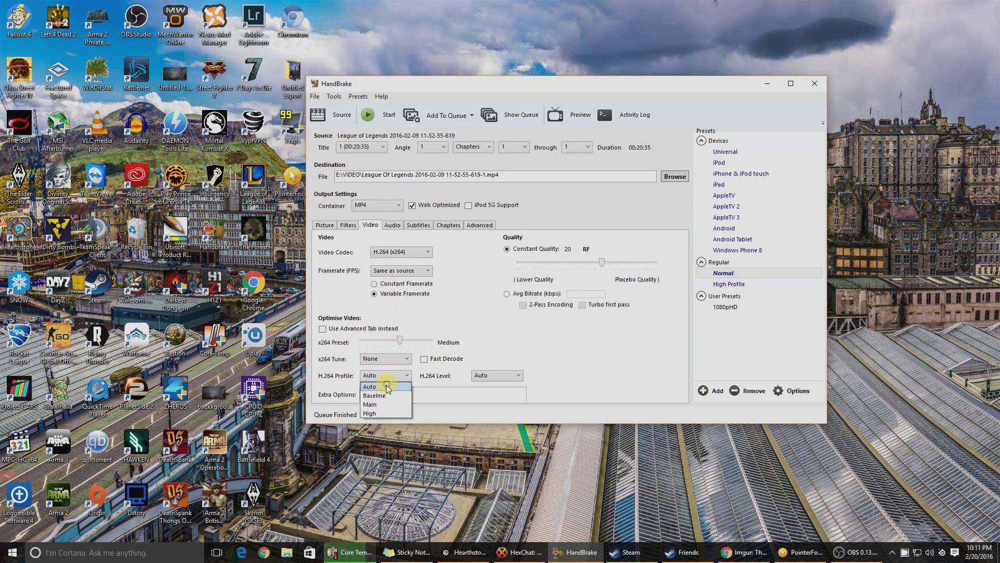
left_click(386, 385)
left_click(503, 376)
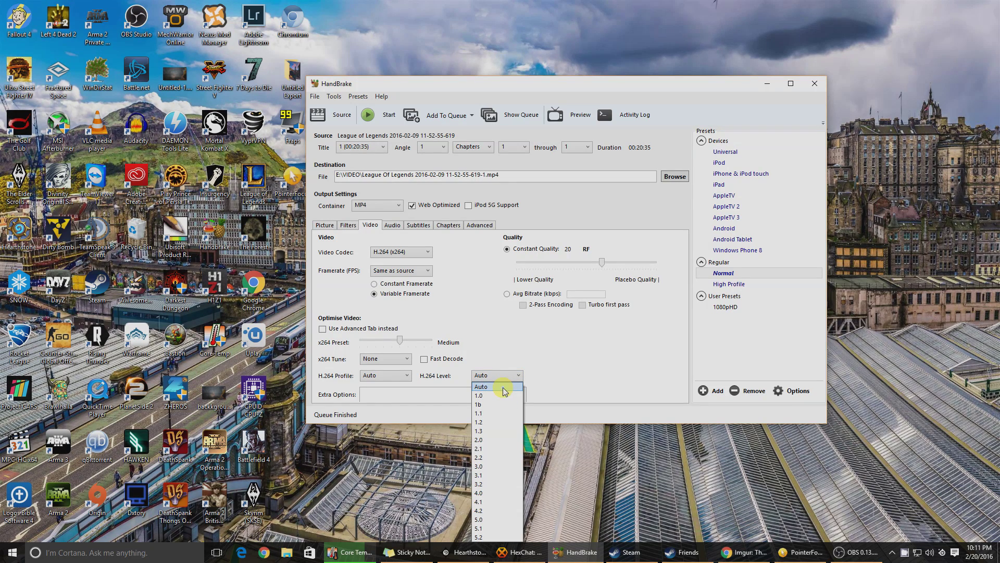
left_click(502, 386)
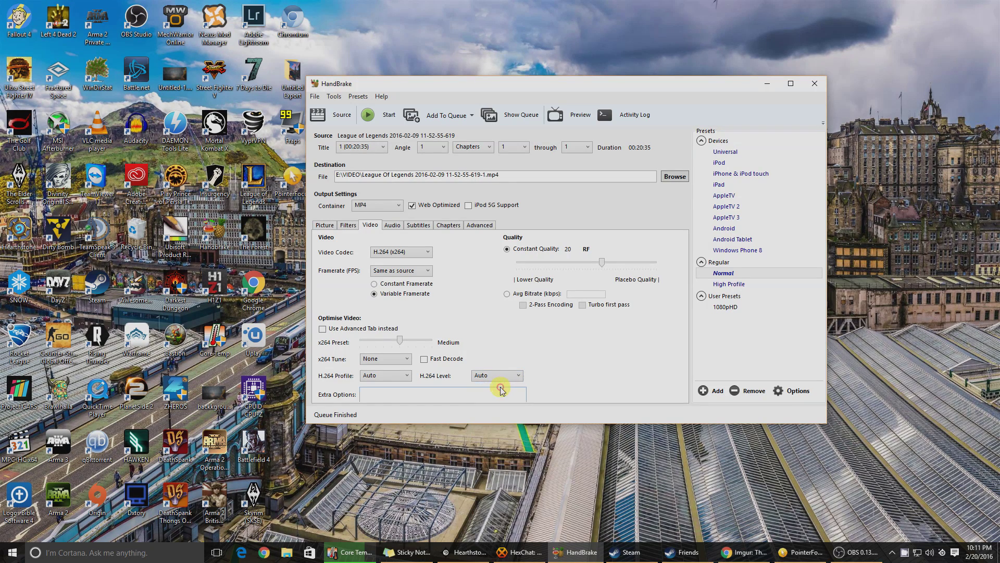
left_click(400, 341)
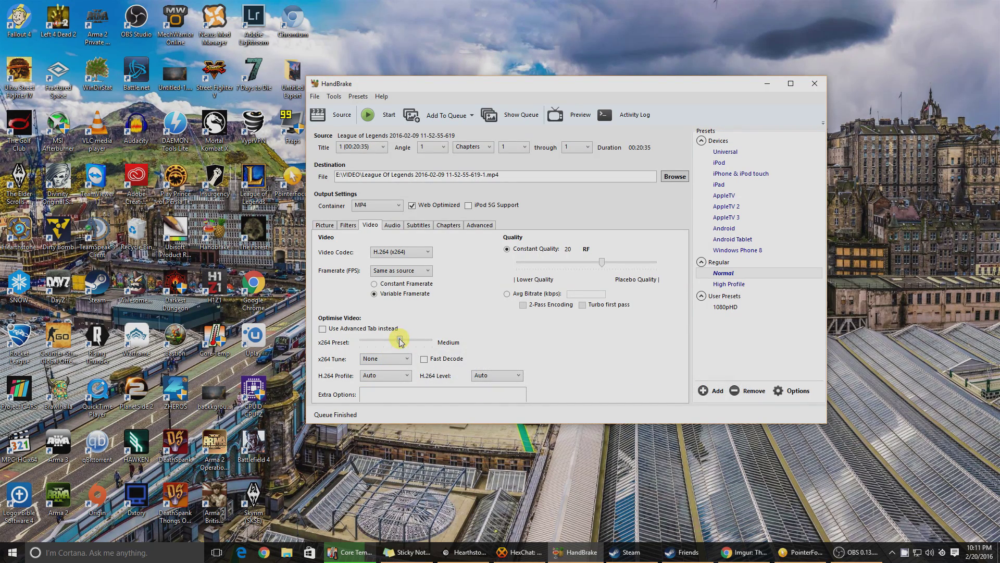
left_click(322, 329)
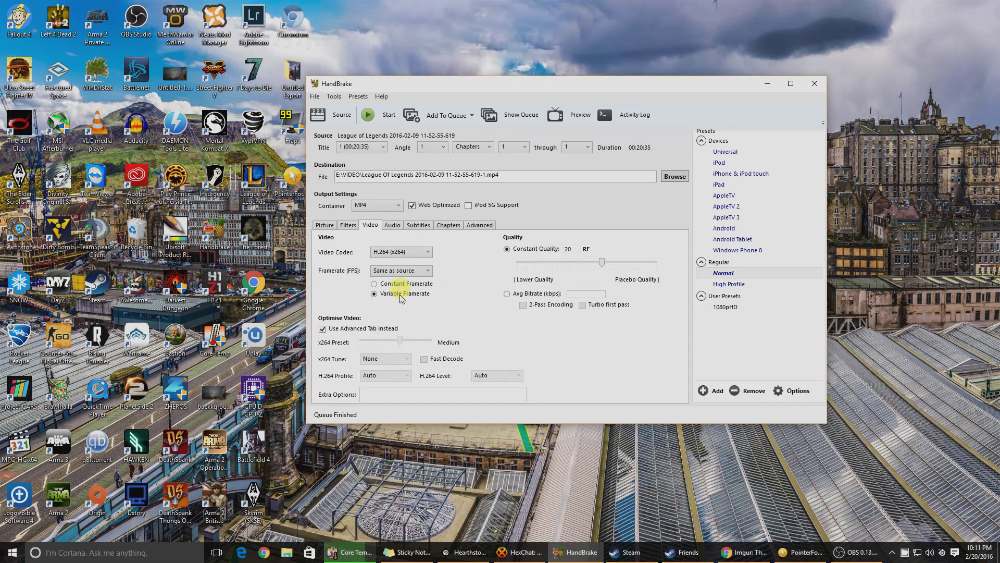
Step: Add a second audio track sourced from audio track 2
left_click(390, 225)
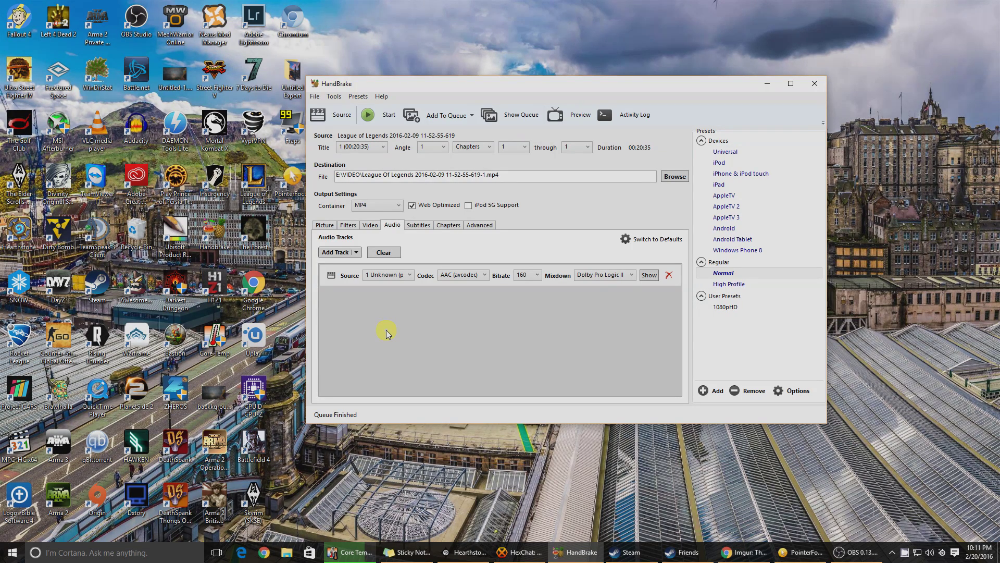
left_click(380, 278)
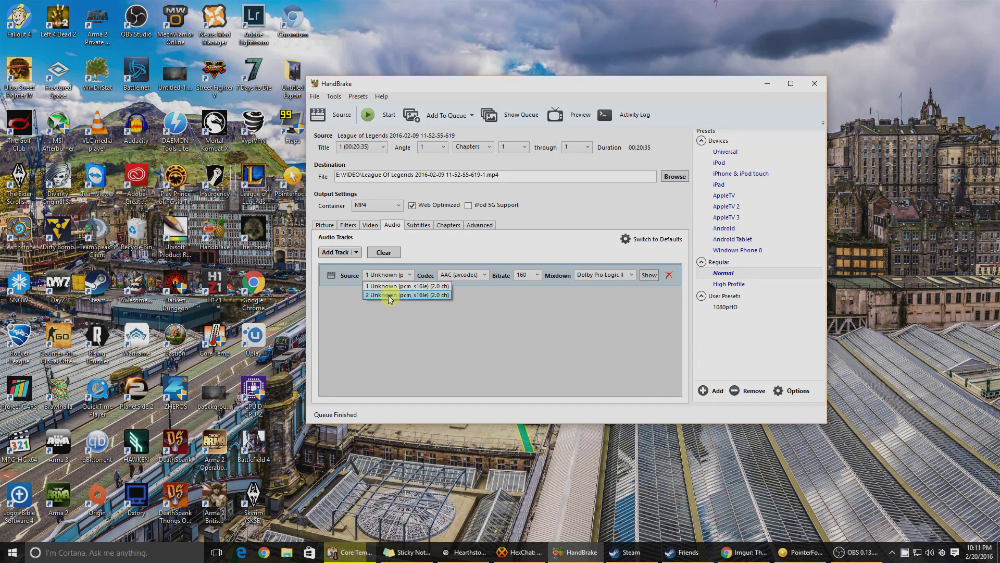
left_click(382, 278)
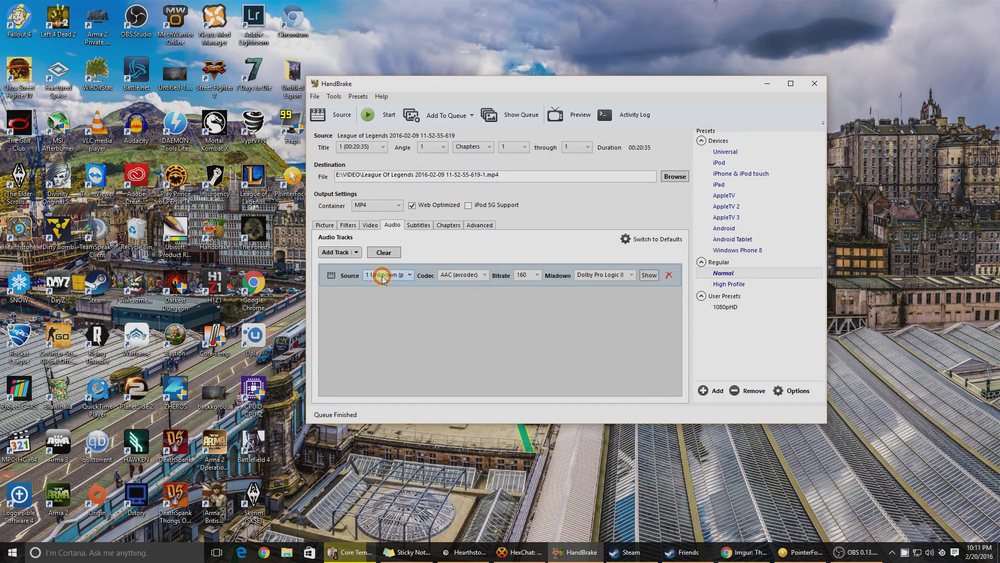
left_click(340, 252)
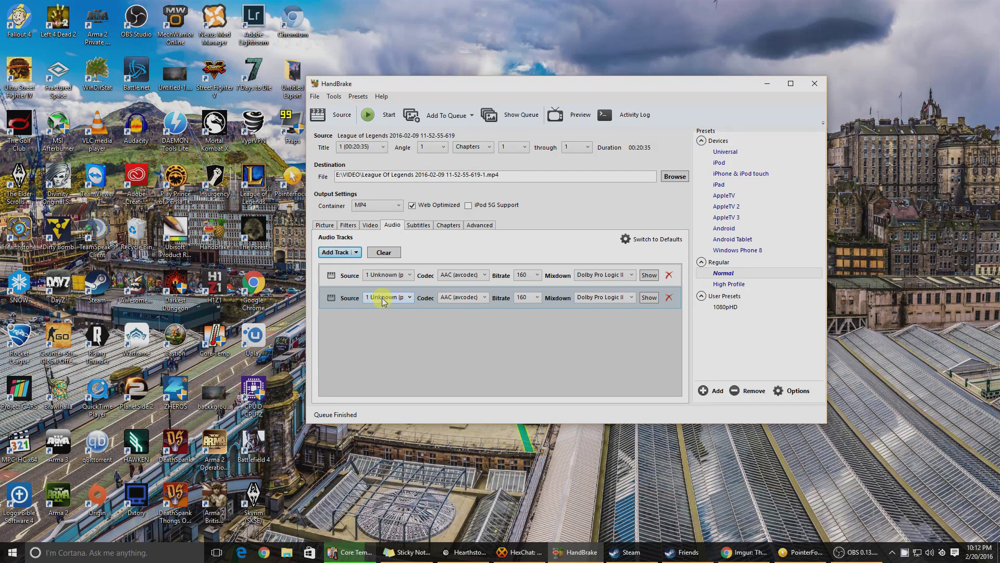
left_click(382, 298)
left_click(381, 317)
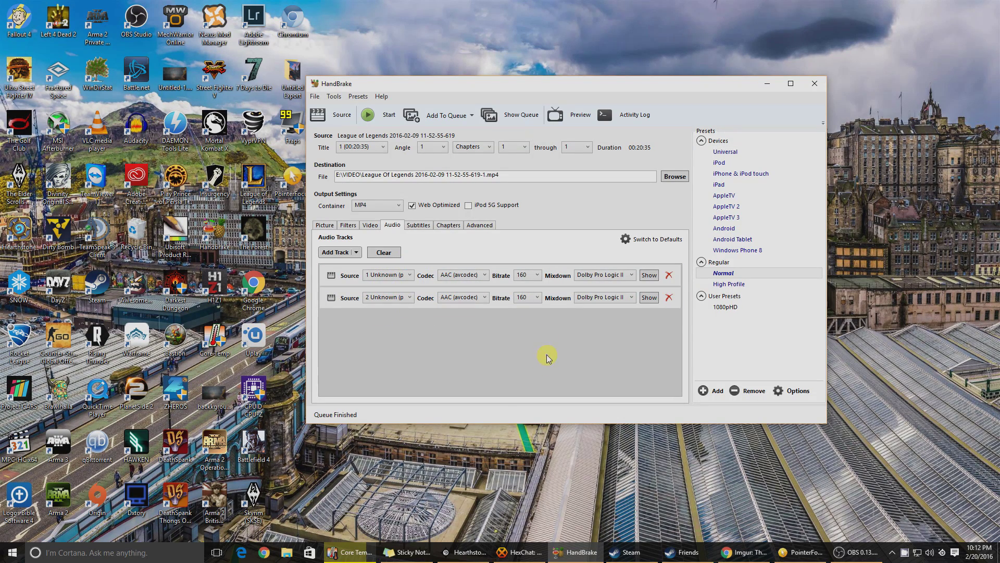
Step: Set both audio tracks' bitrate to 320 kbps and view the chapter markers
left_click(535, 276)
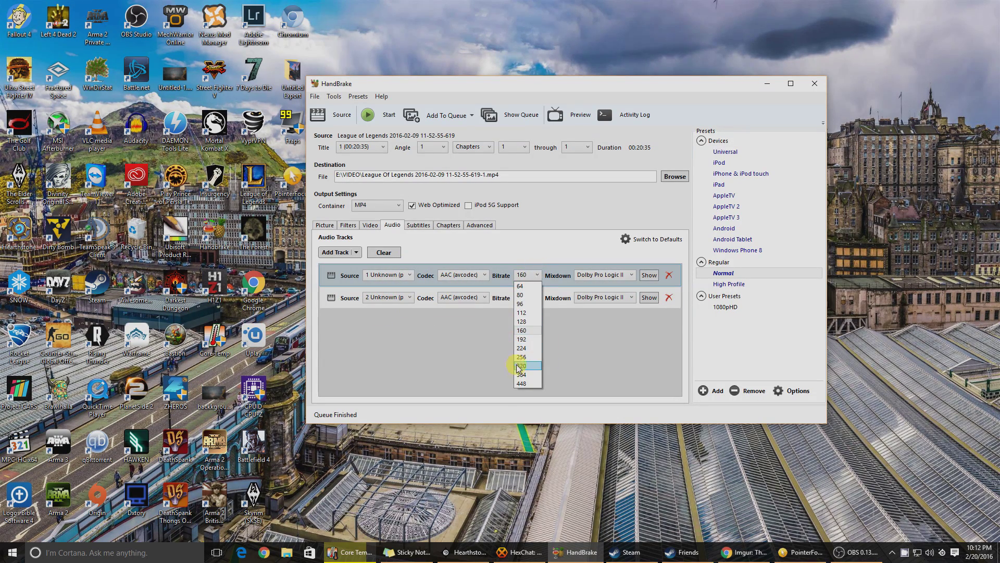
left_click(519, 365)
left_click(527, 297)
left_click(530, 388)
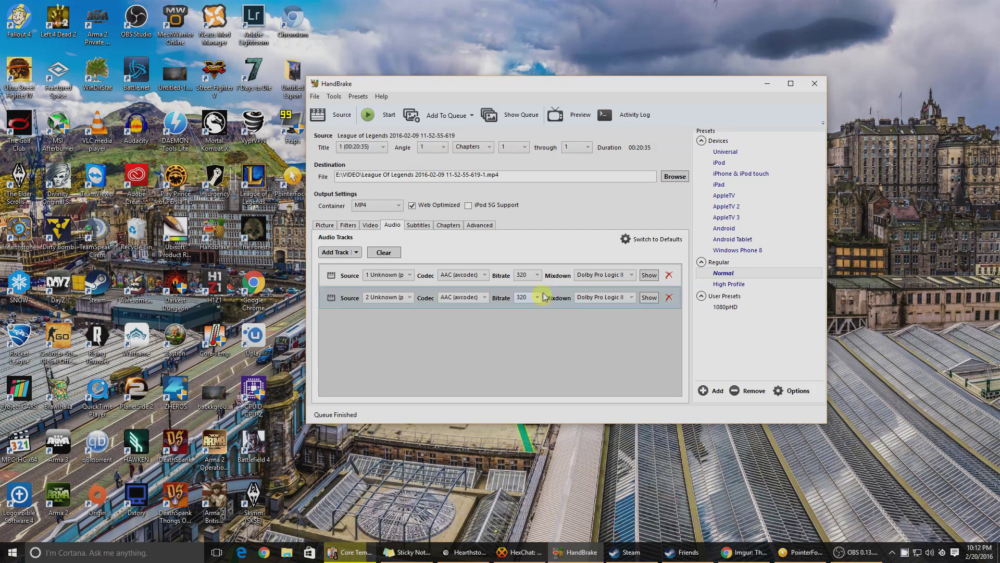
left_click(536, 275)
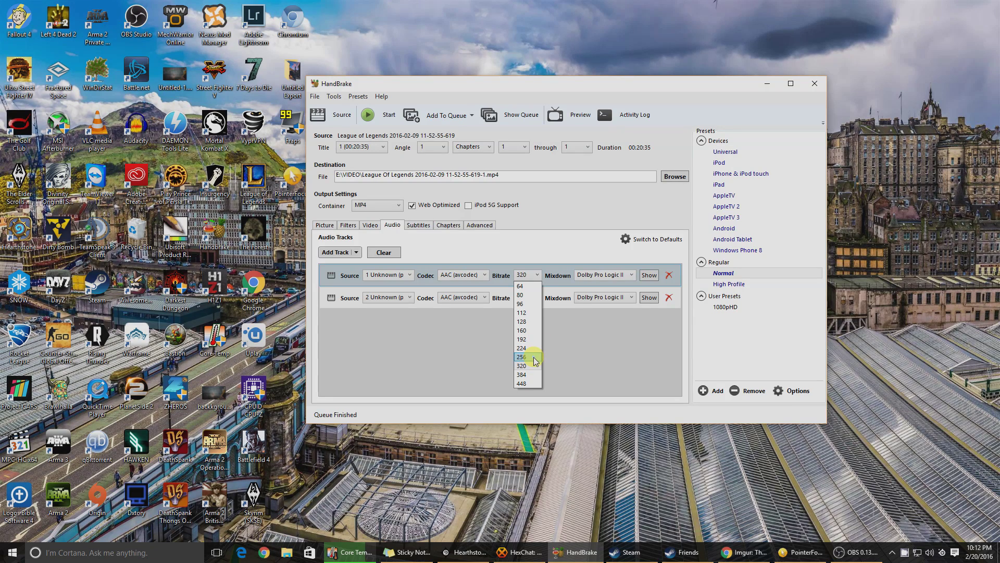
left_click(595, 360)
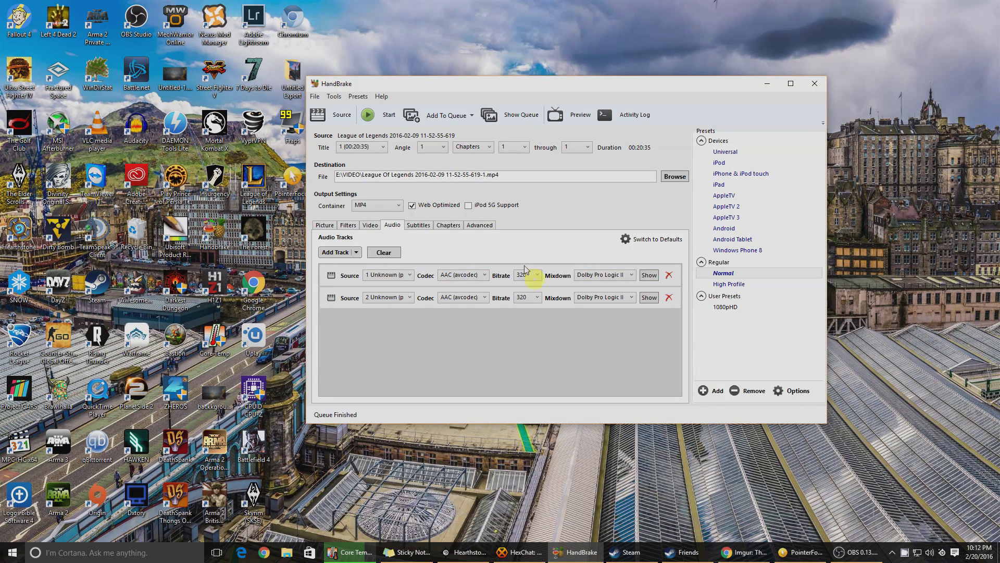
left_click(418, 224)
left_click(440, 227)
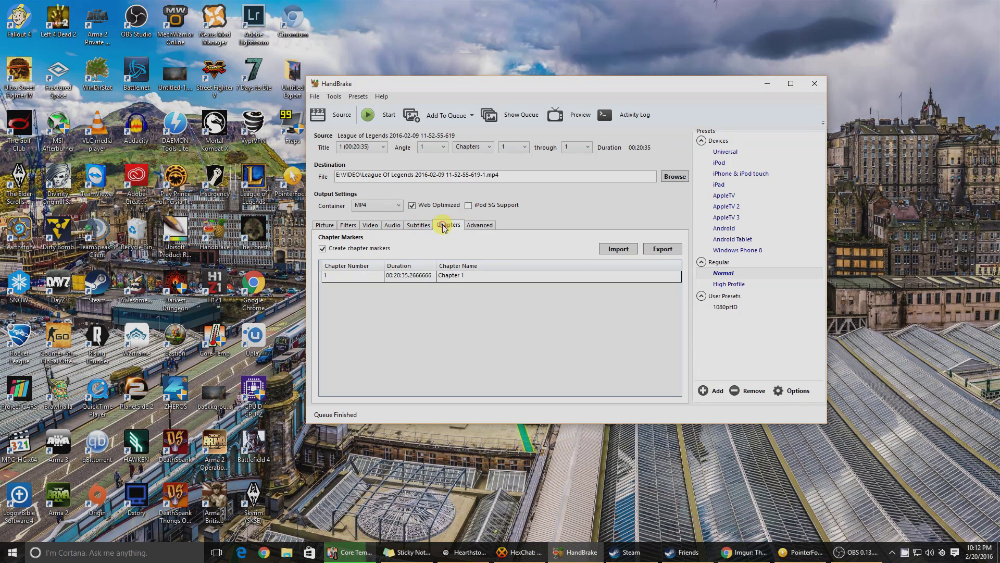
Step: Set Reference Frames to 4 in the advanced x264 settings
left_click(479, 227)
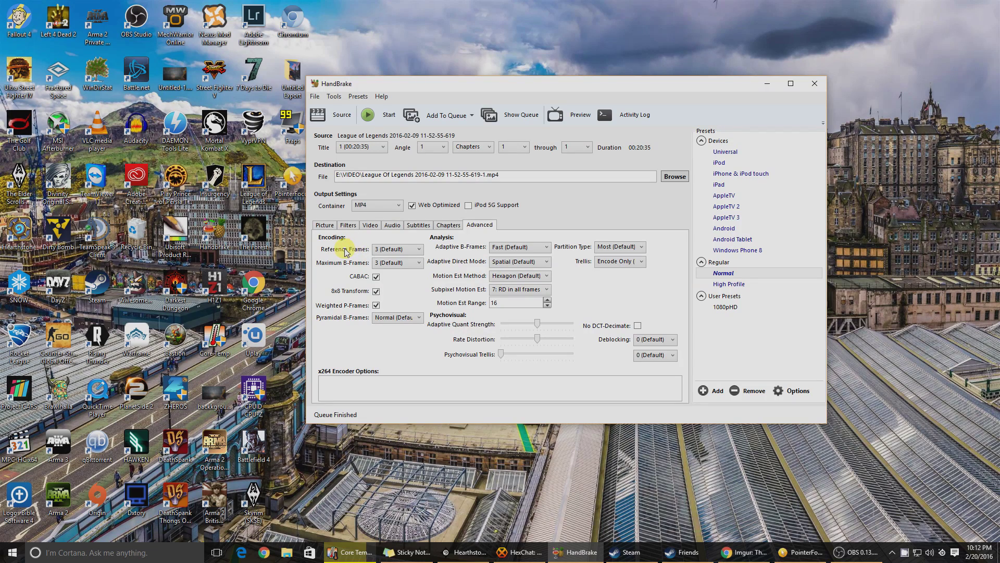
left_click(384, 250)
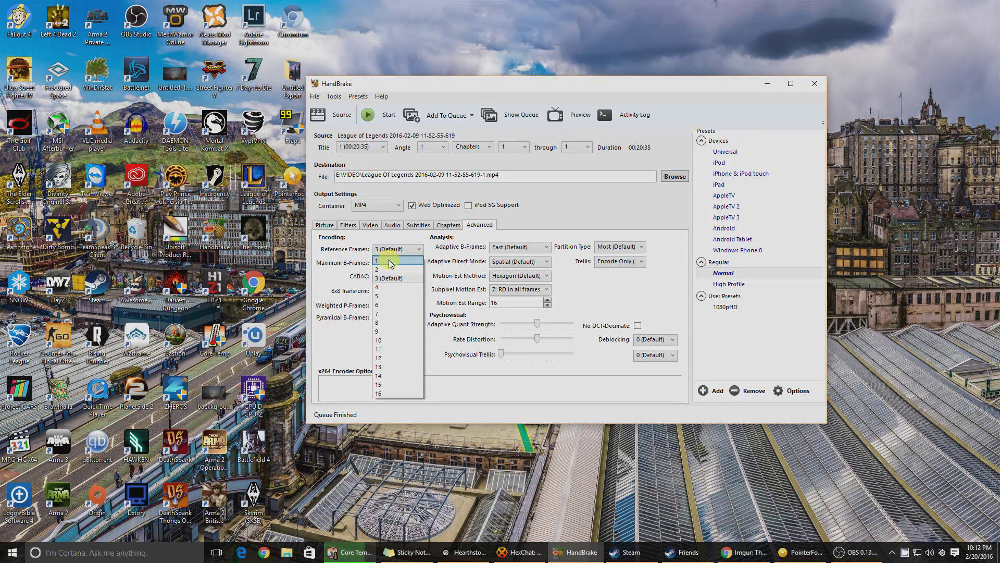
left_click(386, 286)
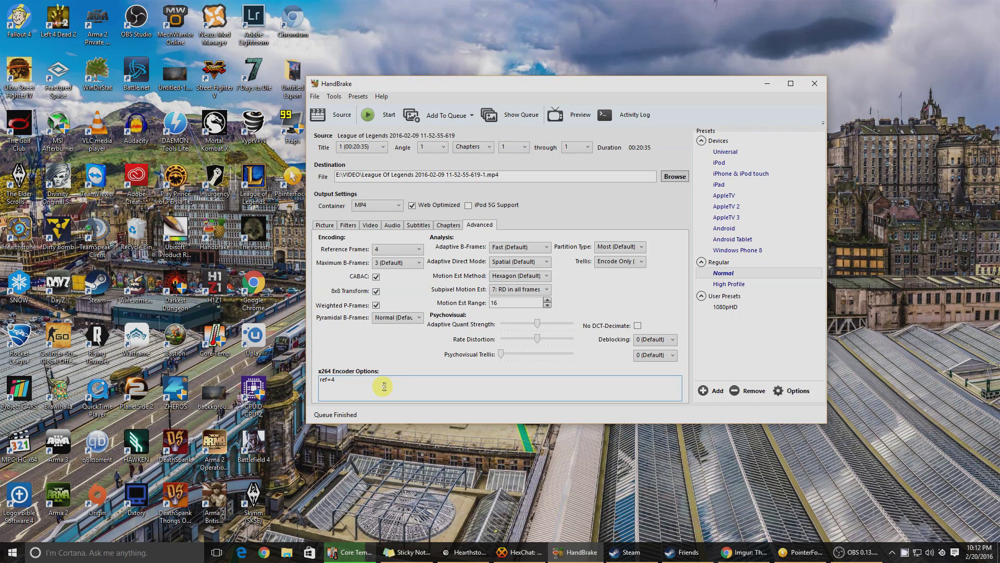
Step: Append ':threads=3' to the x264 encoder options, giving ref=4:threads=3
key("shift")
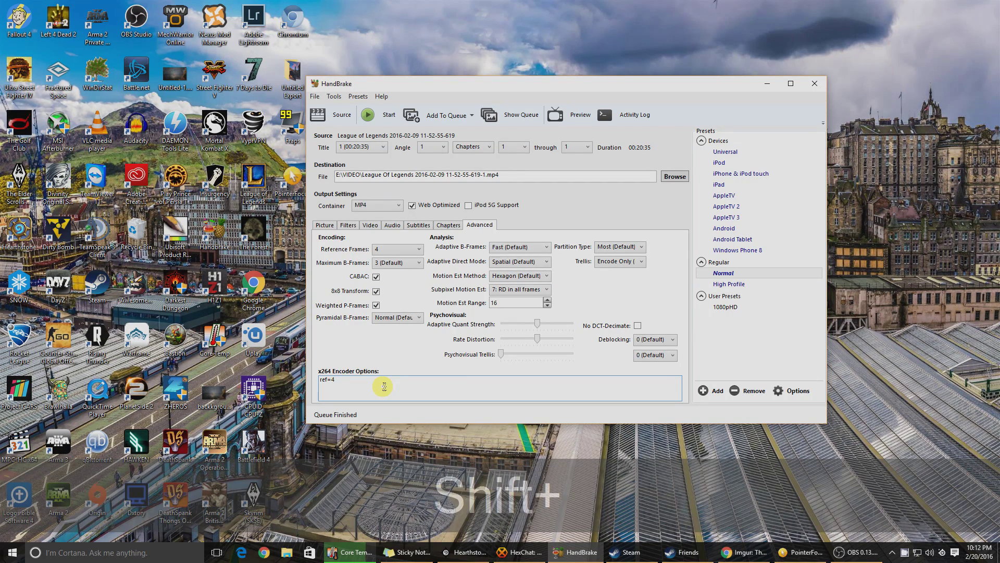
type(":")
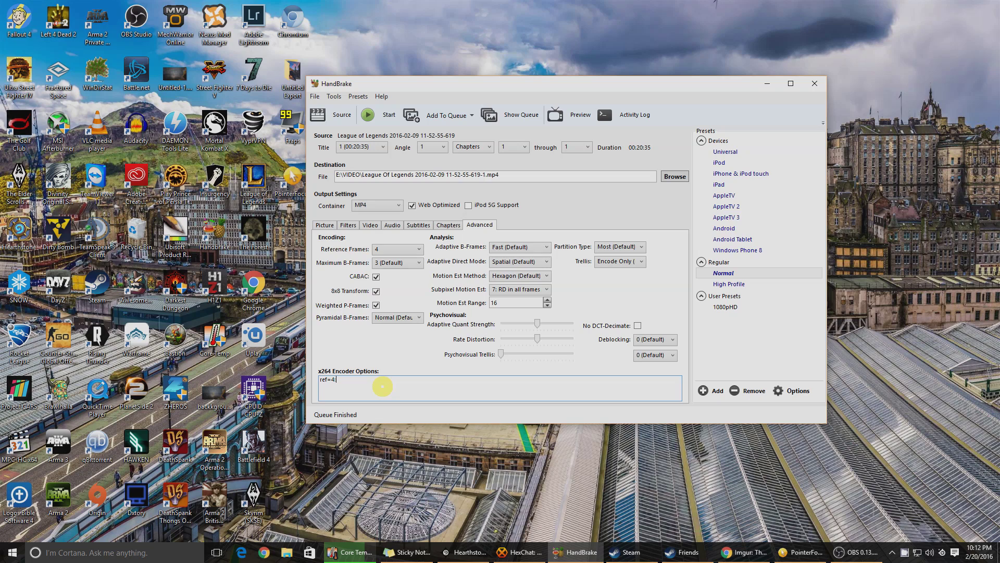
type("threads=3")
left_click(324, 226)
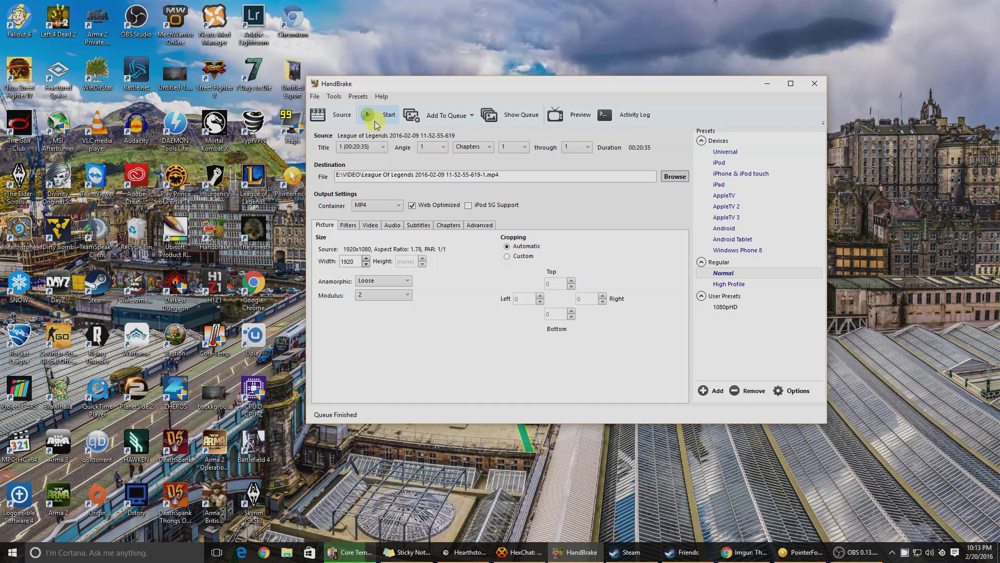
left_click(375, 124)
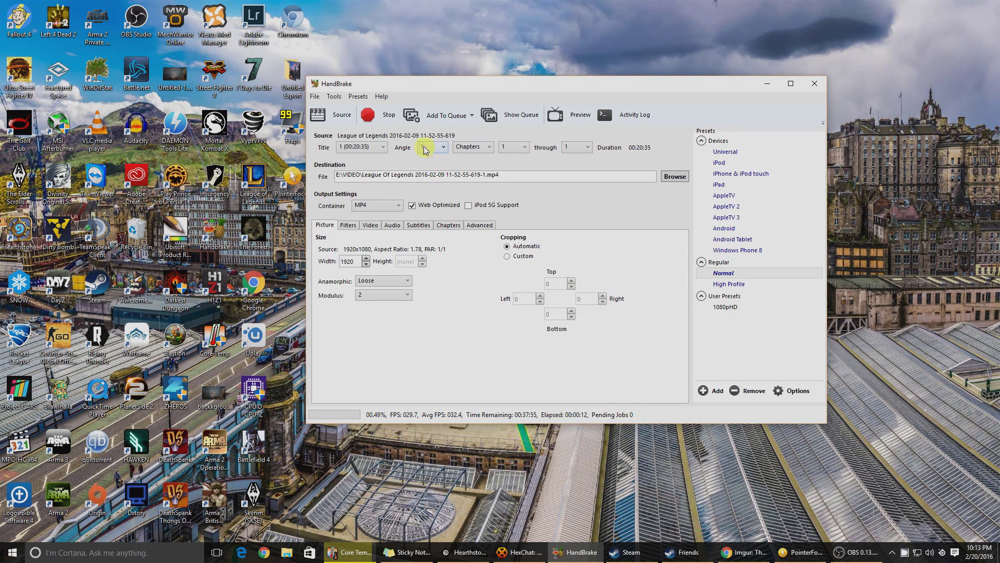
left_click(371, 114)
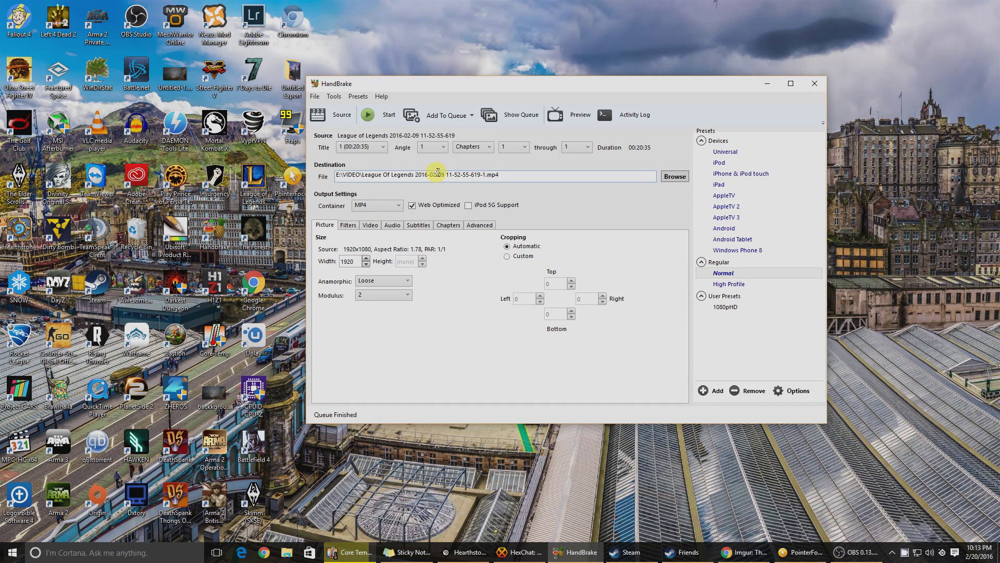